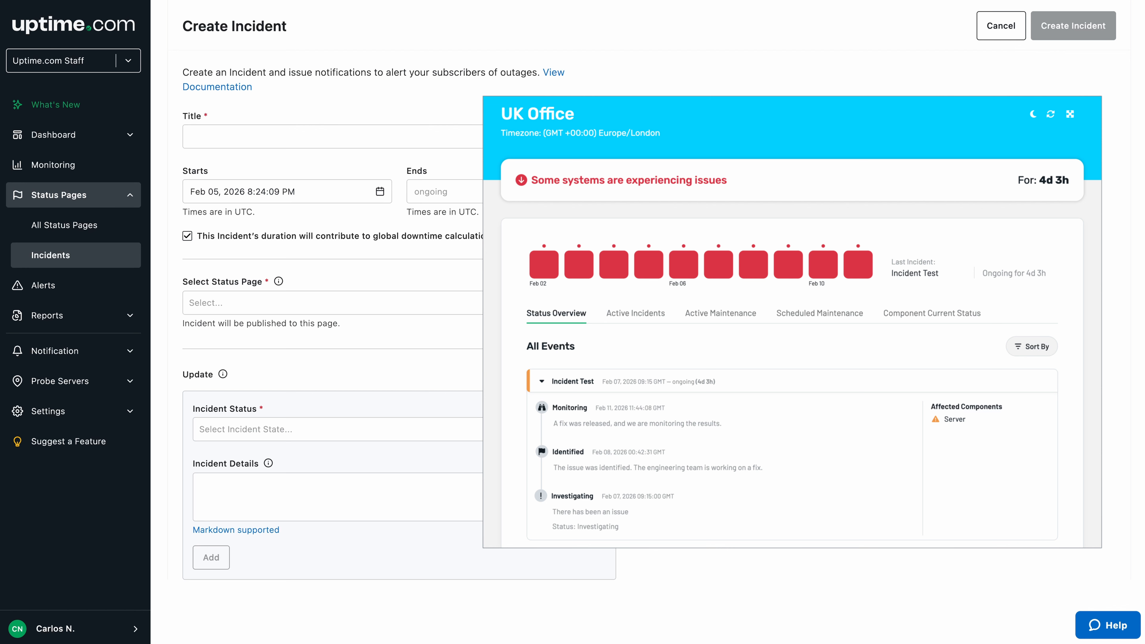
pyautogui.click(598, 430)
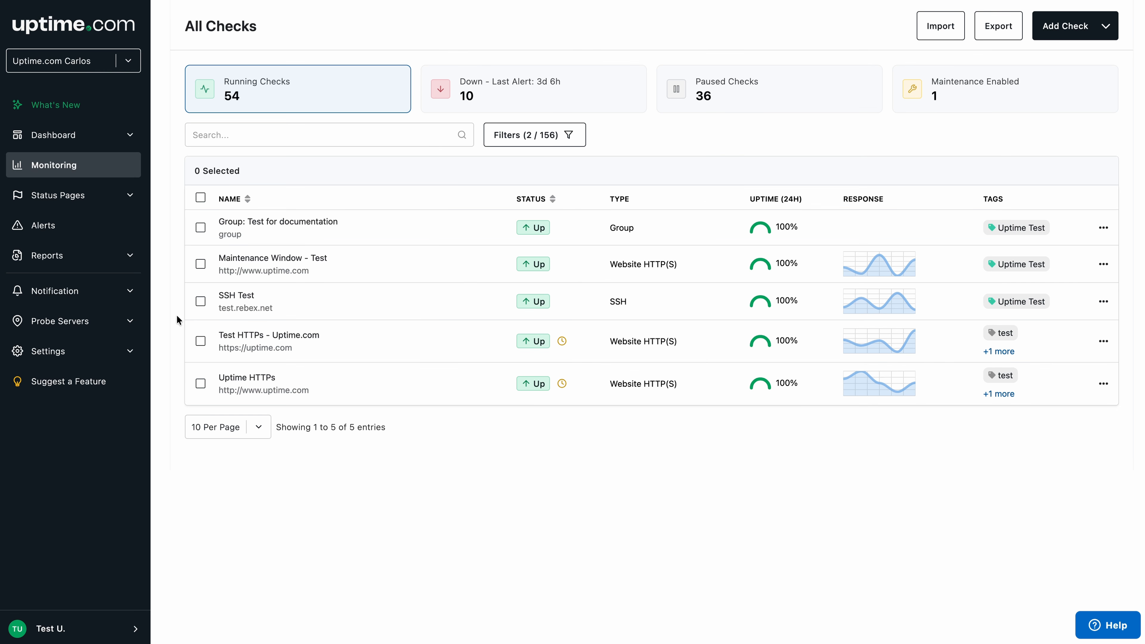
# - Start a new incident from the incidents section of the UK Office status page
pyautogui.click(131, 205)
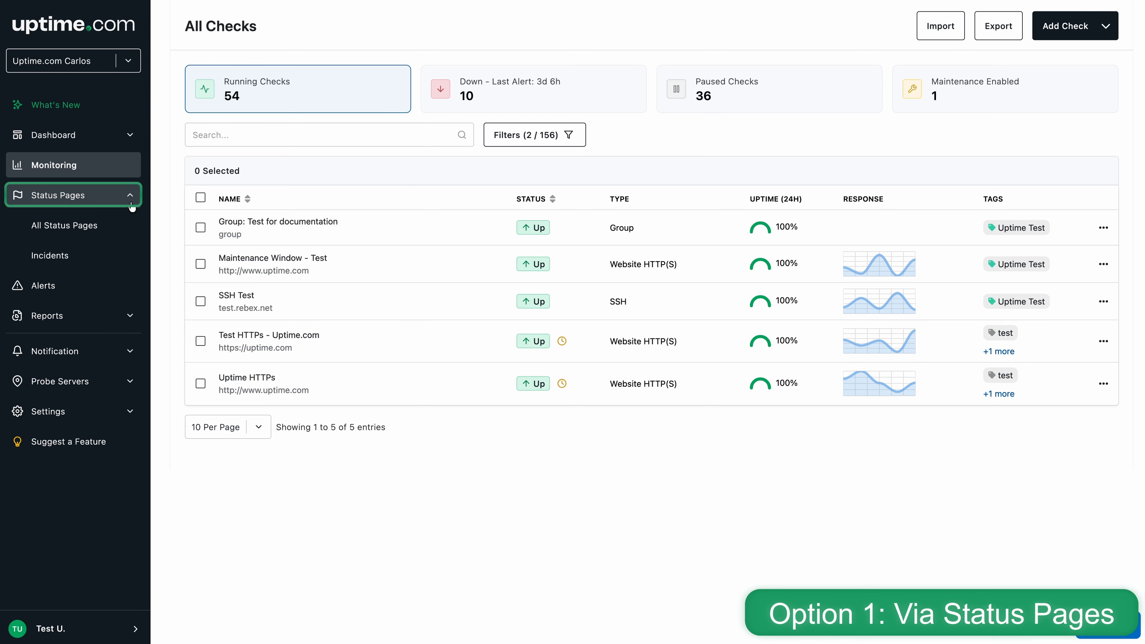
pyautogui.click(129, 226)
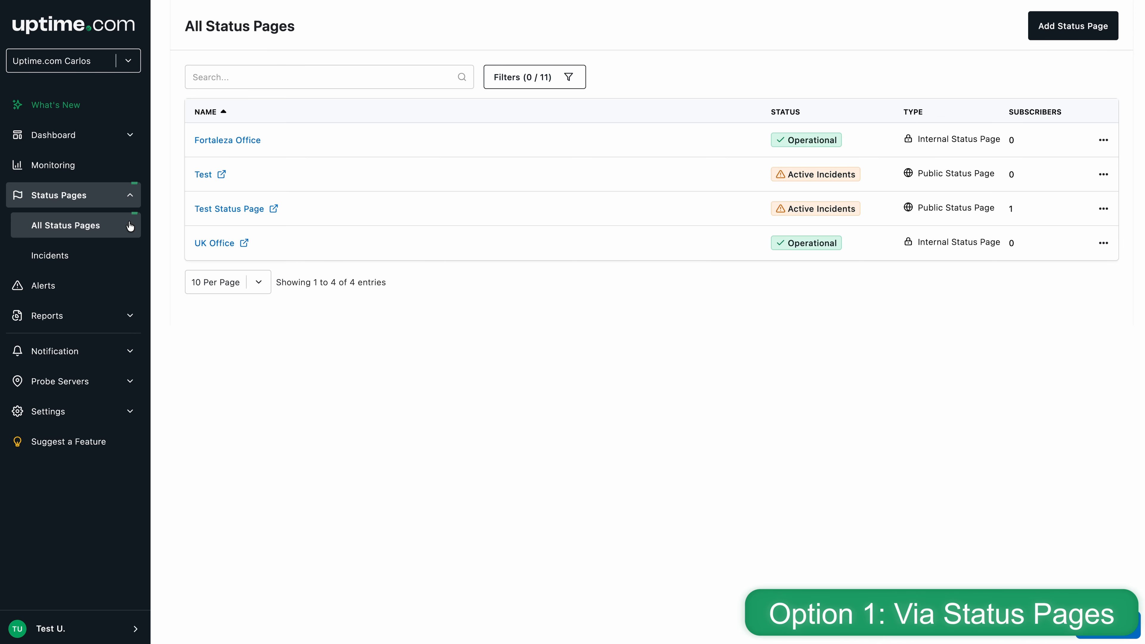
pyautogui.click(1104, 209)
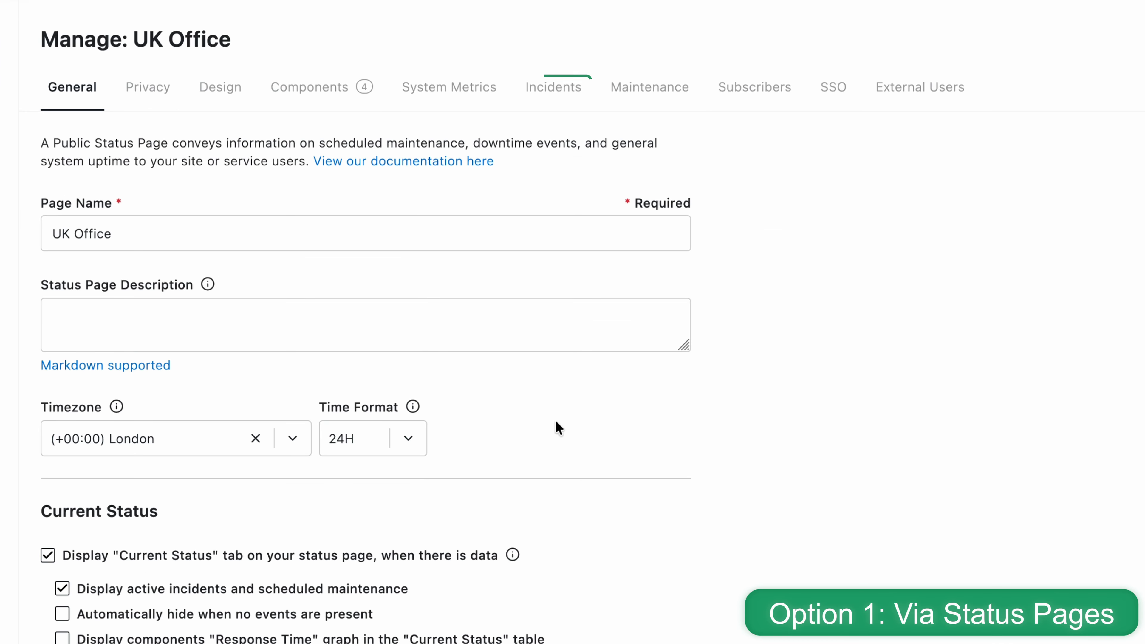
pyautogui.click(568, 92)
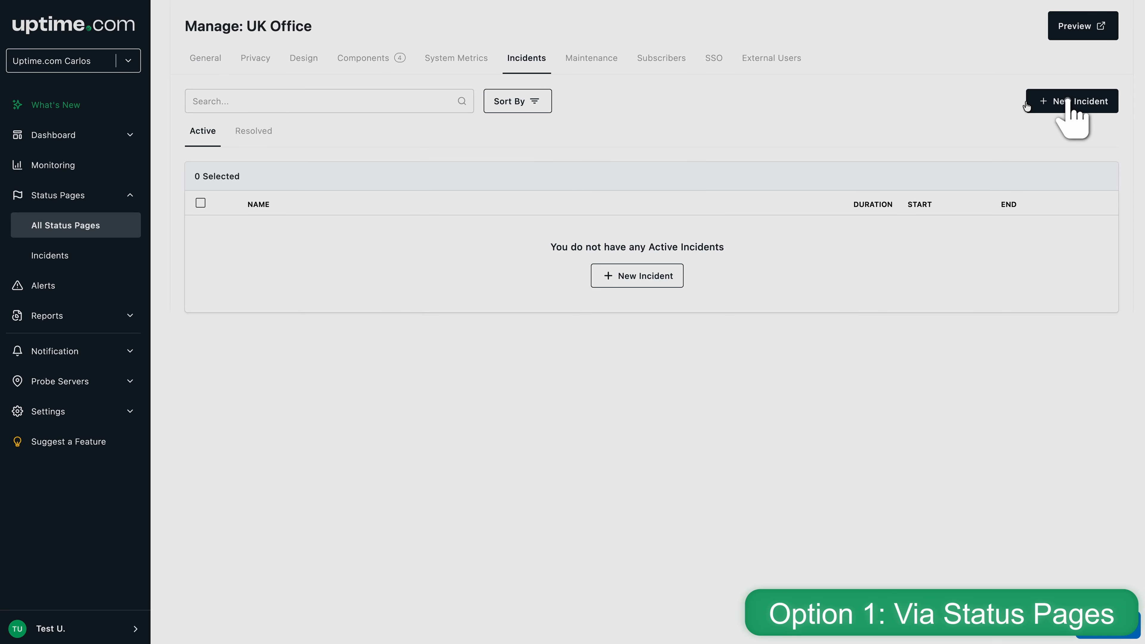
pyautogui.click(1028, 103)
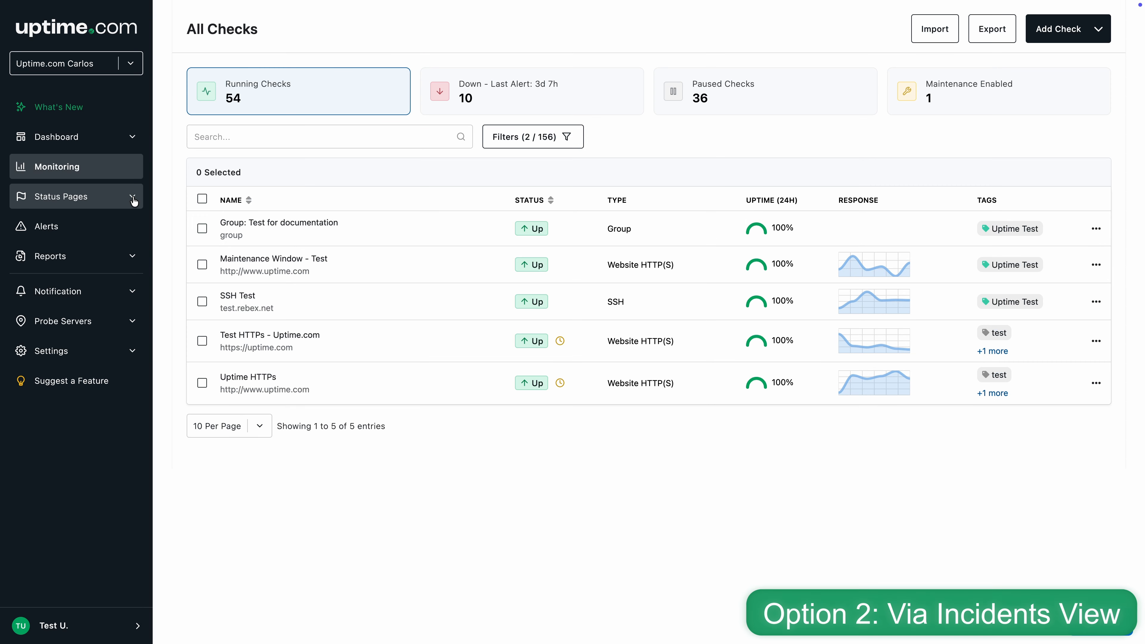
# - Start a new incident from the overview of all status page incidents
pyautogui.click(133, 199)
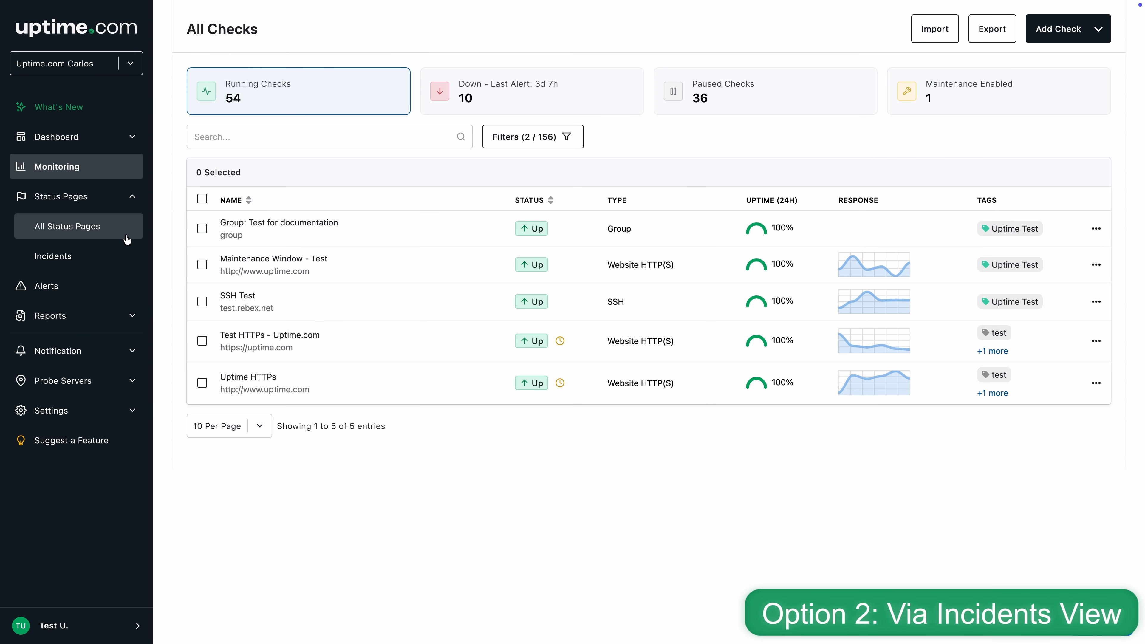
pyautogui.click(124, 256)
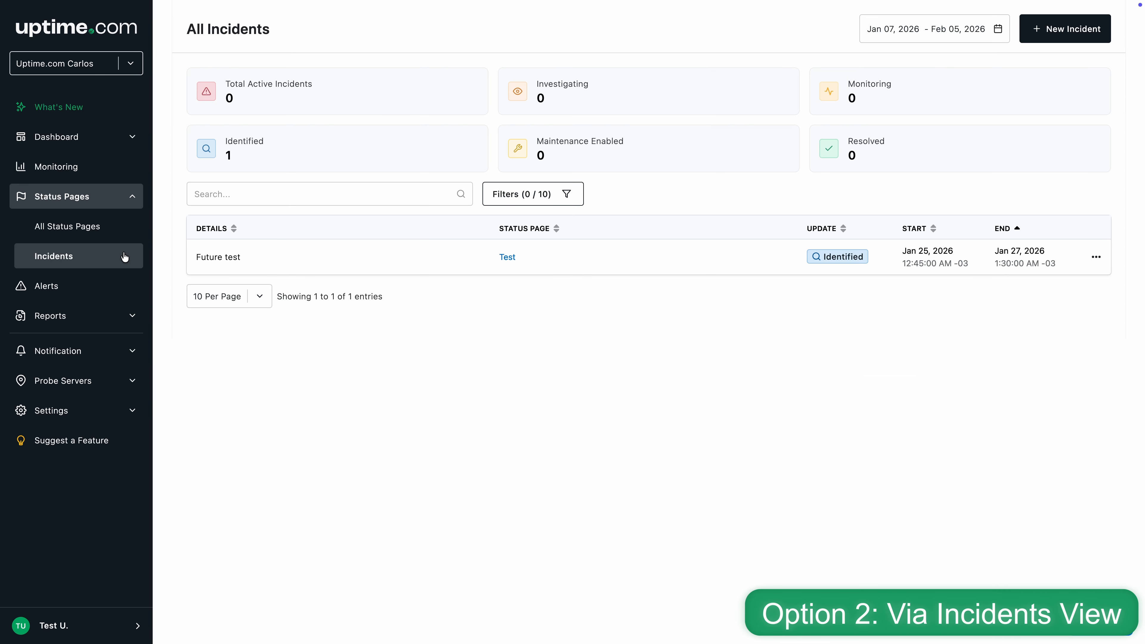
pyautogui.click(1064, 37)
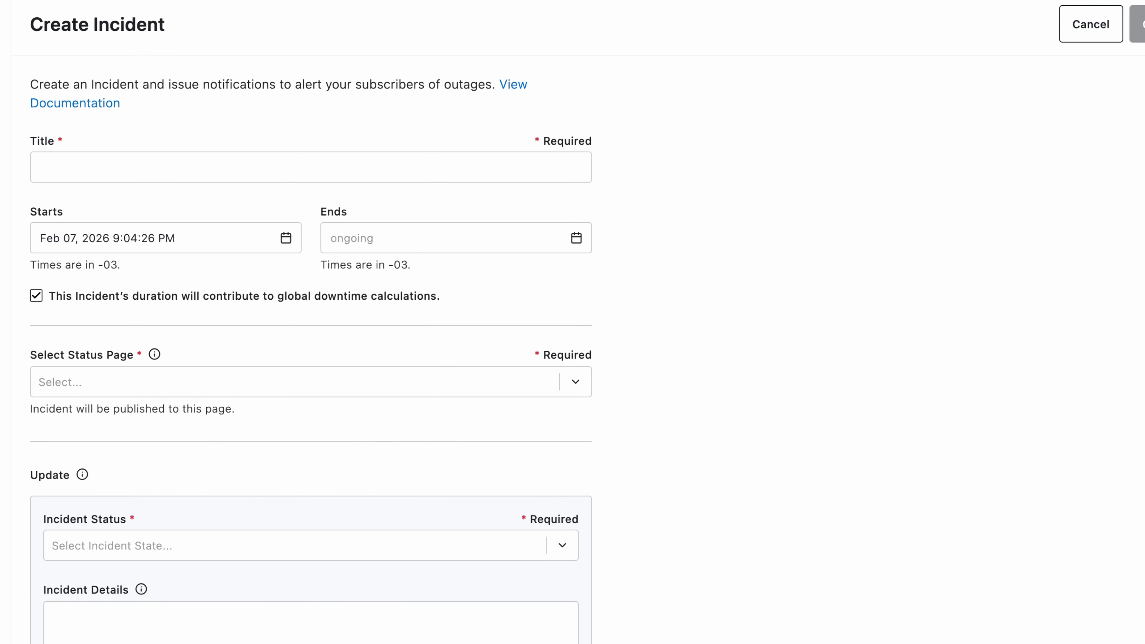
# - Title the incident "Incident Test" and set its start to Feb 07, 2026 6:15:00 AM
pyautogui.click(232, 162)
pyautogui.write('Incid')
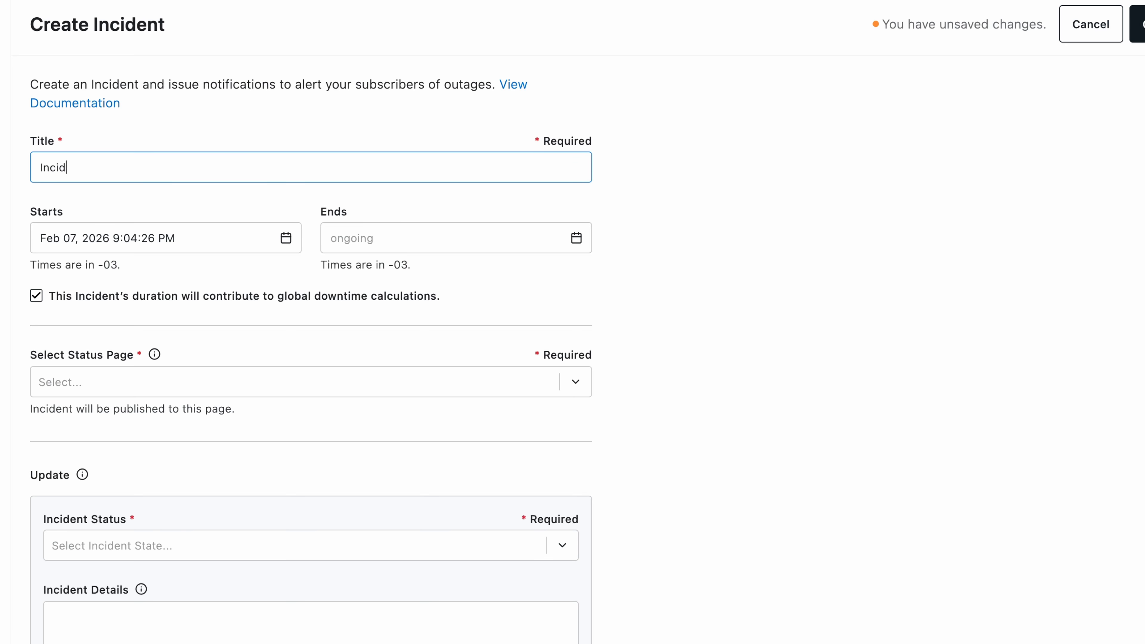
pyautogui.write('ent Test')
pyautogui.click(285, 237)
pyautogui.scroll(-3, 340, 419)
pyautogui.scroll(-15, 341, 422)
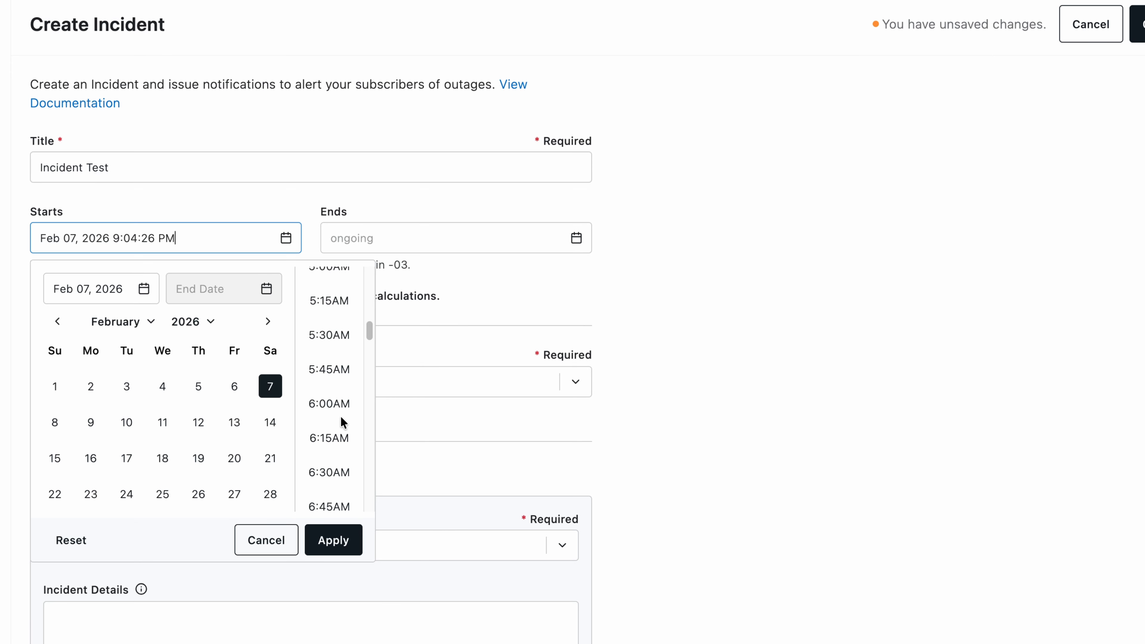
pyautogui.click(342, 446)
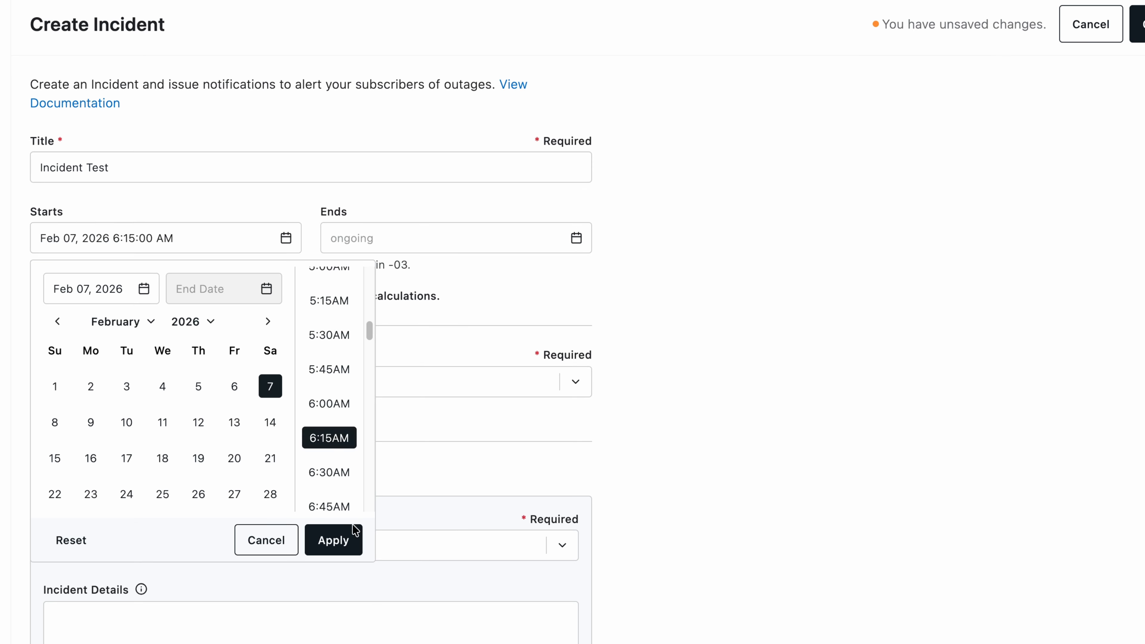
pyautogui.click(349, 541)
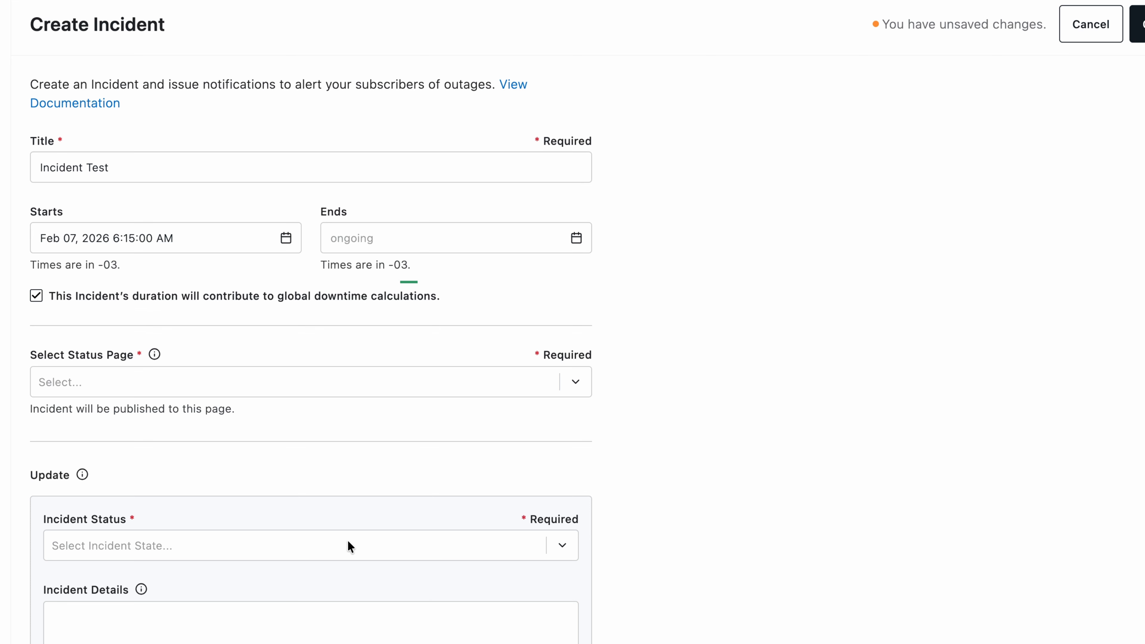
# - Assign the incident to the UK Office status page and mark its Server component as Partial Outage
pyautogui.click(339, 381)
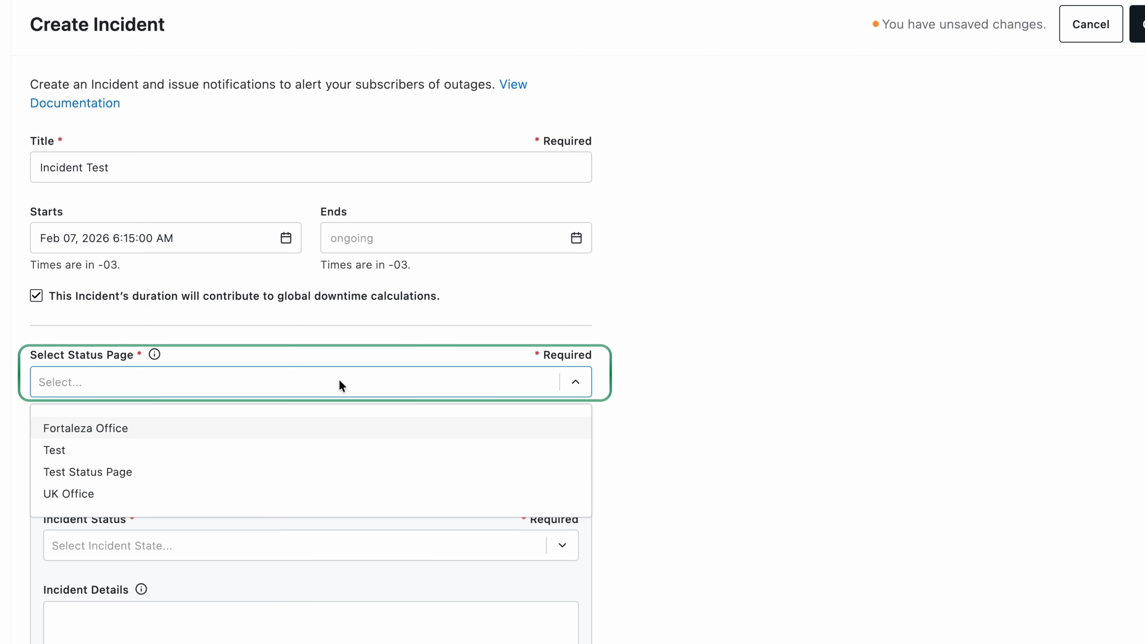
pyautogui.click(281, 494)
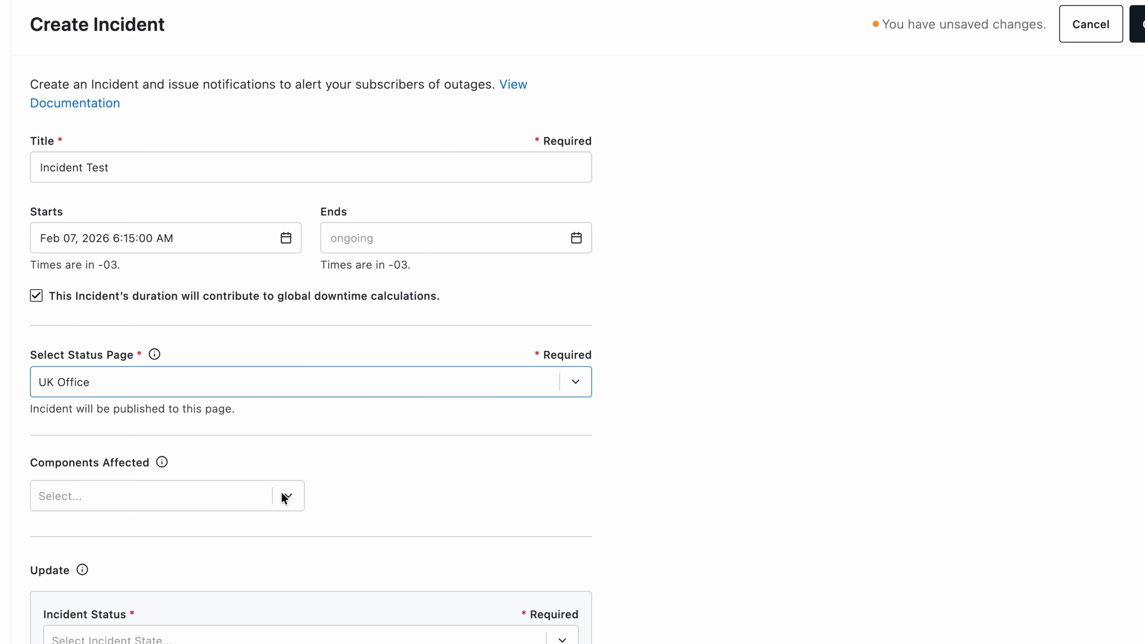
pyautogui.click(285, 496)
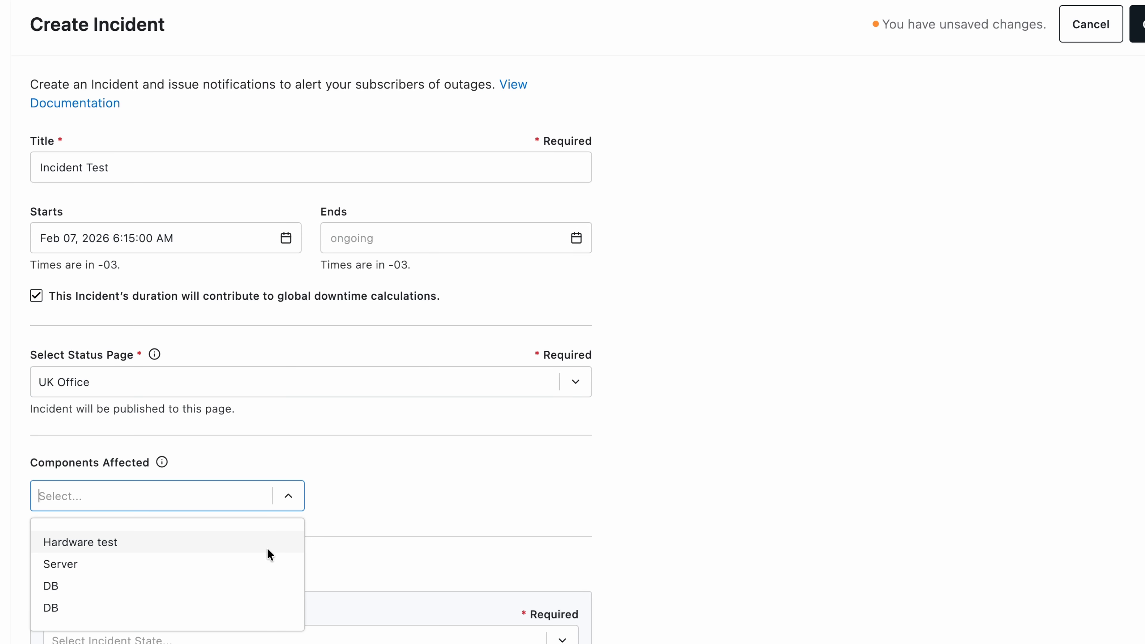
pyautogui.click(269, 562)
pyautogui.click(385, 495)
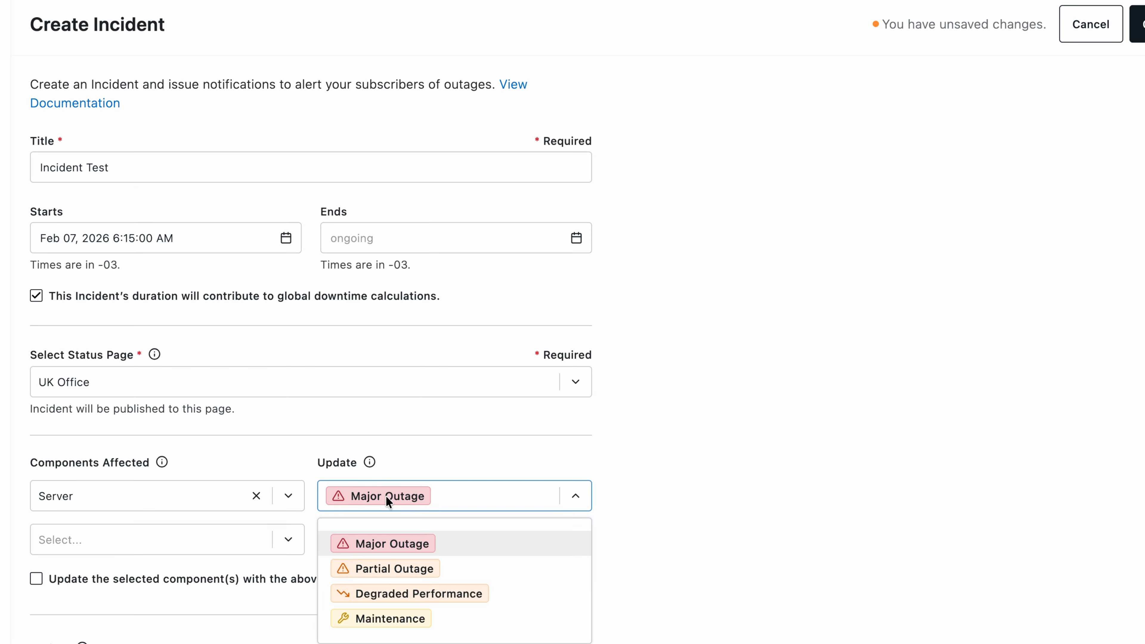
pyautogui.click(456, 572)
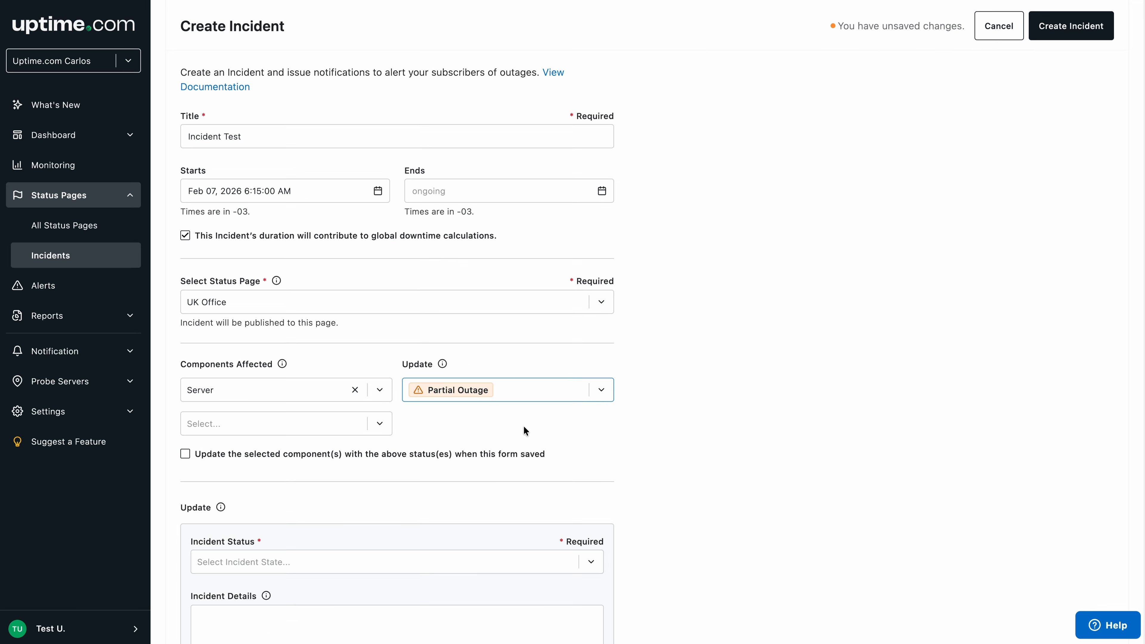
# - Add an Investigating update reading "There has been an issue" and, below a blank line, "Status: Investigating", and create the incident
pyautogui.scroll(-4, 523, 426)
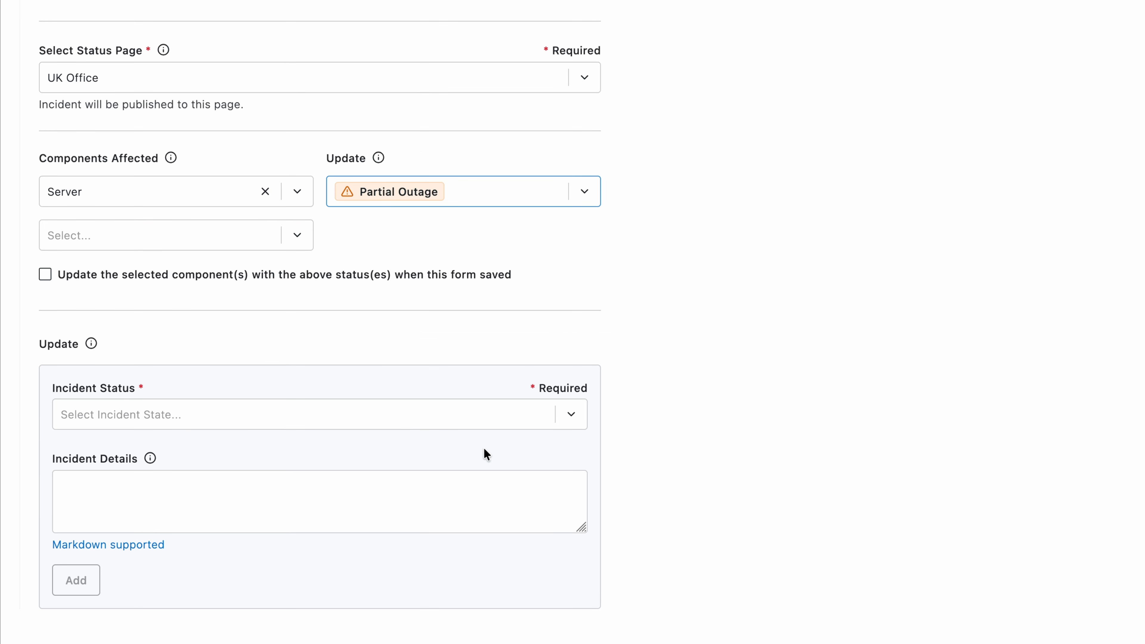
pyautogui.click(481, 423)
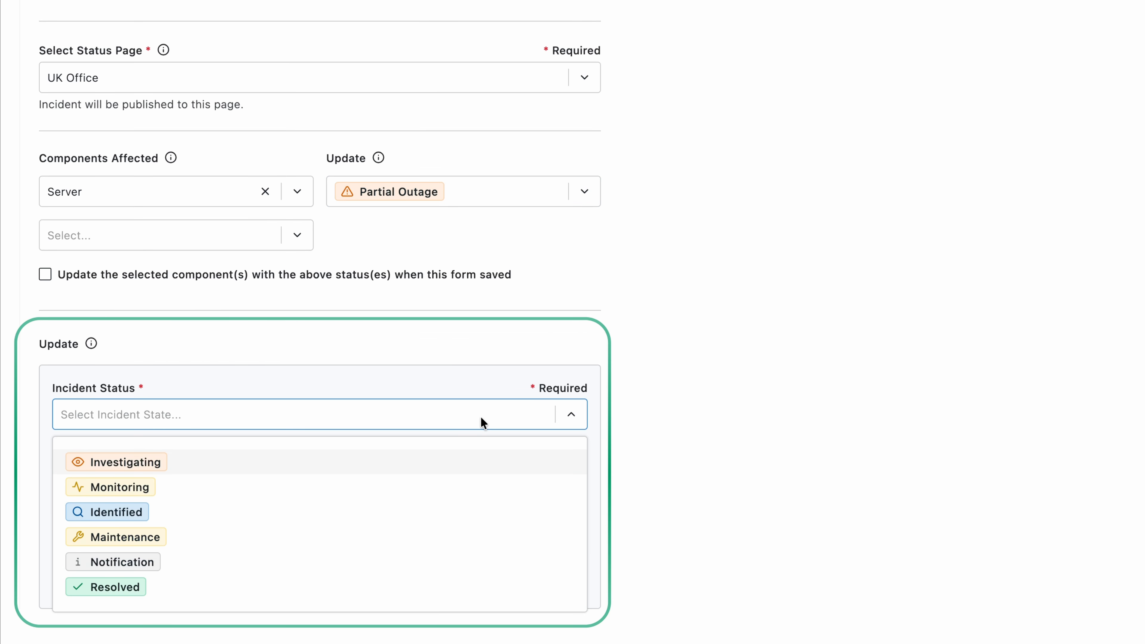
pyautogui.click(432, 465)
pyautogui.click(375, 489)
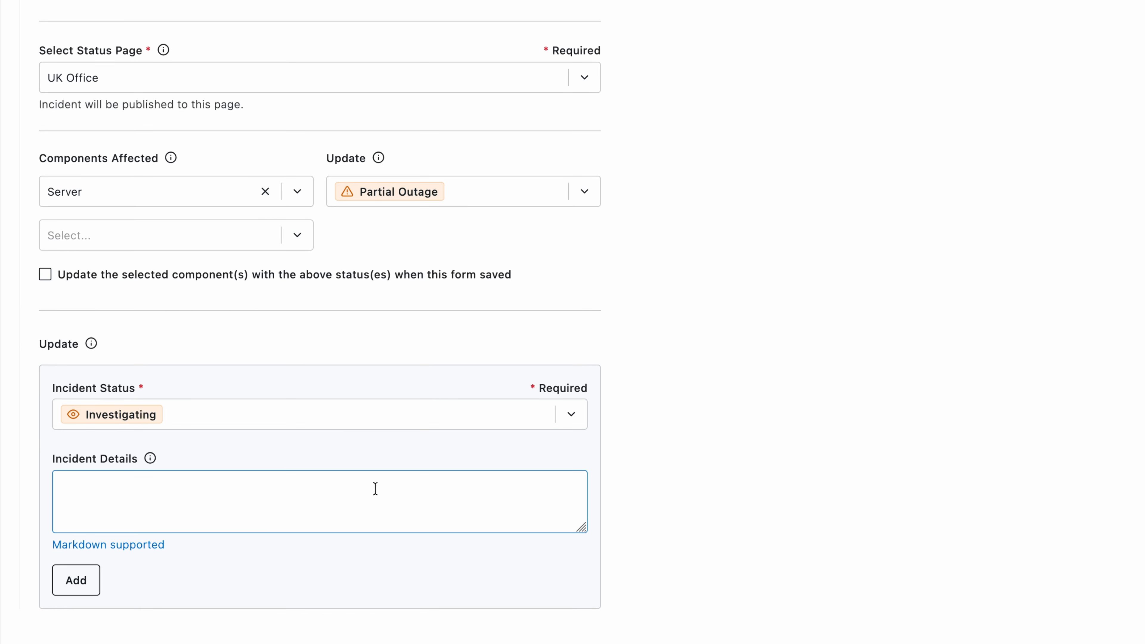
pyautogui.write('There has been an issue')
pyautogui.press('Return')
pyautogui.press('Return')
pyautogui.write('Status')
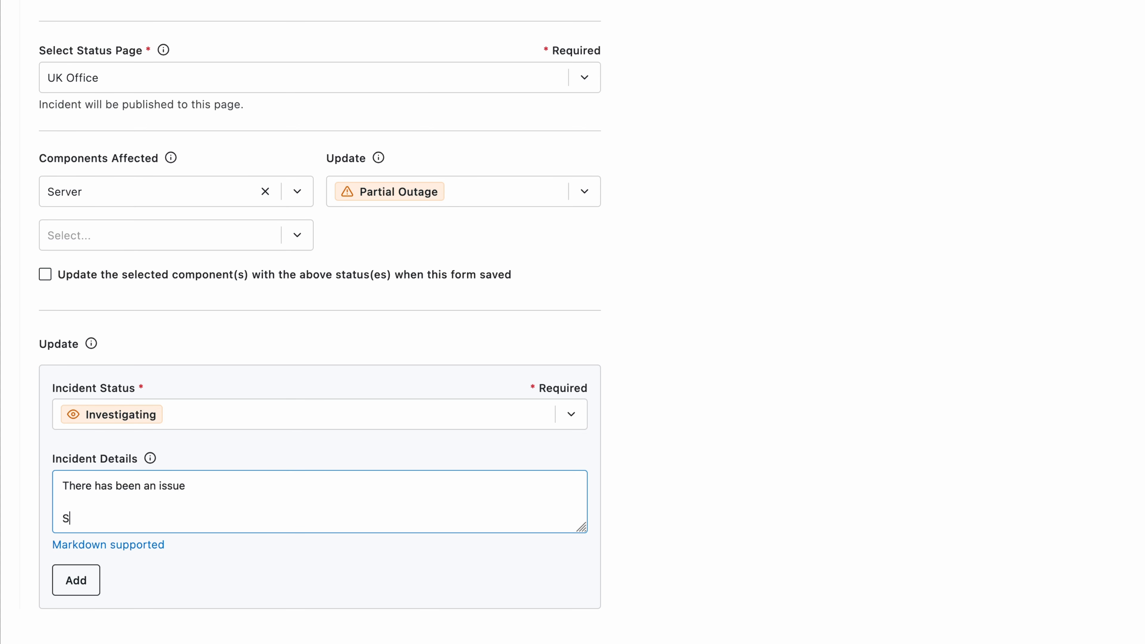
pyautogui.write(': Investigating')
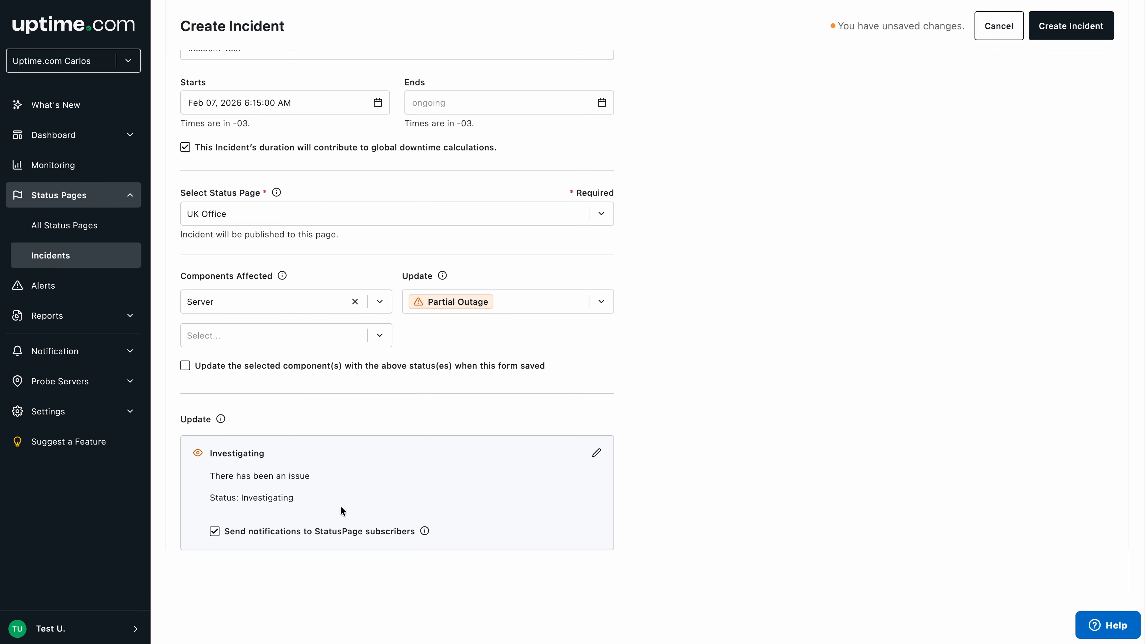
pyautogui.click(1111, 35)
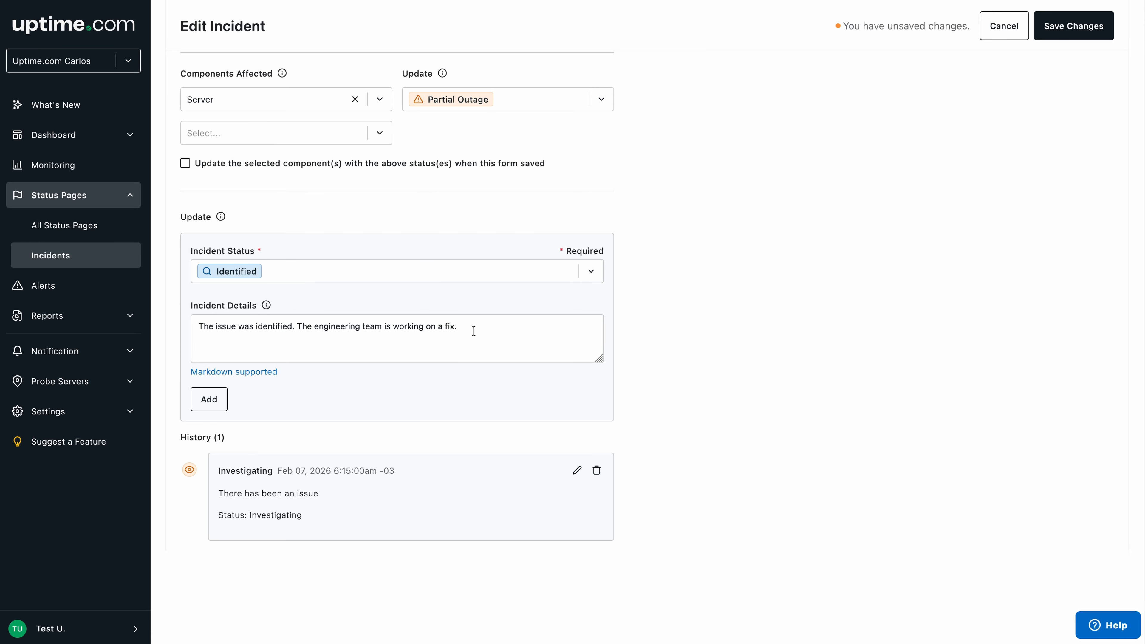
# - Add an Identified update reading "The issue was identified. The engineering team is working on a fix." and a Resolved update without details
pyautogui.click(209, 400)
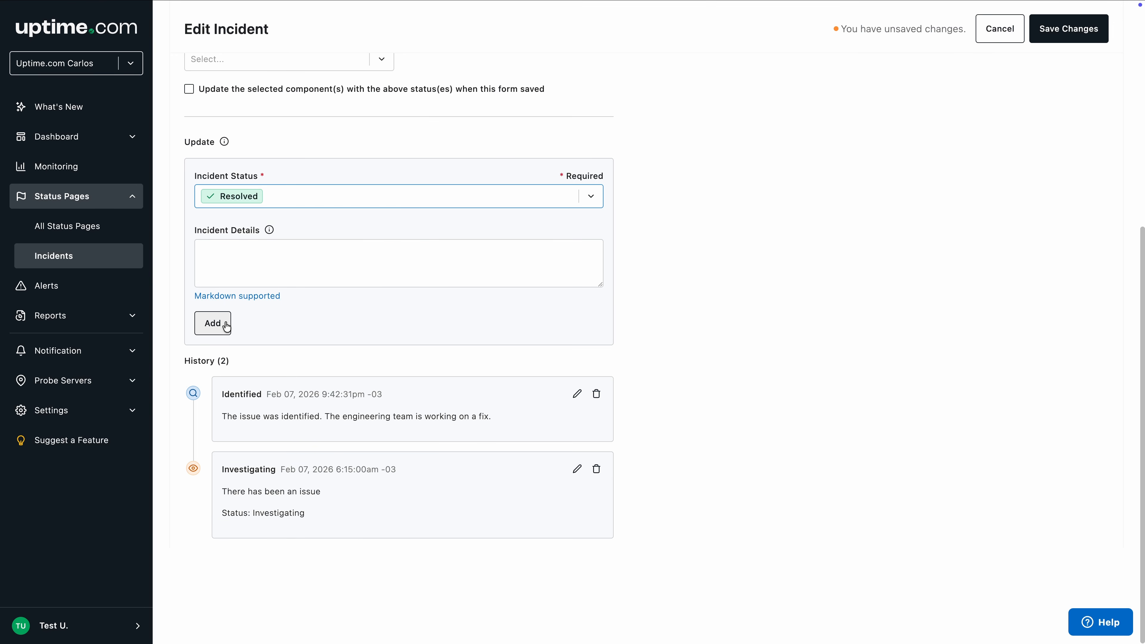
pyautogui.click(227, 325)
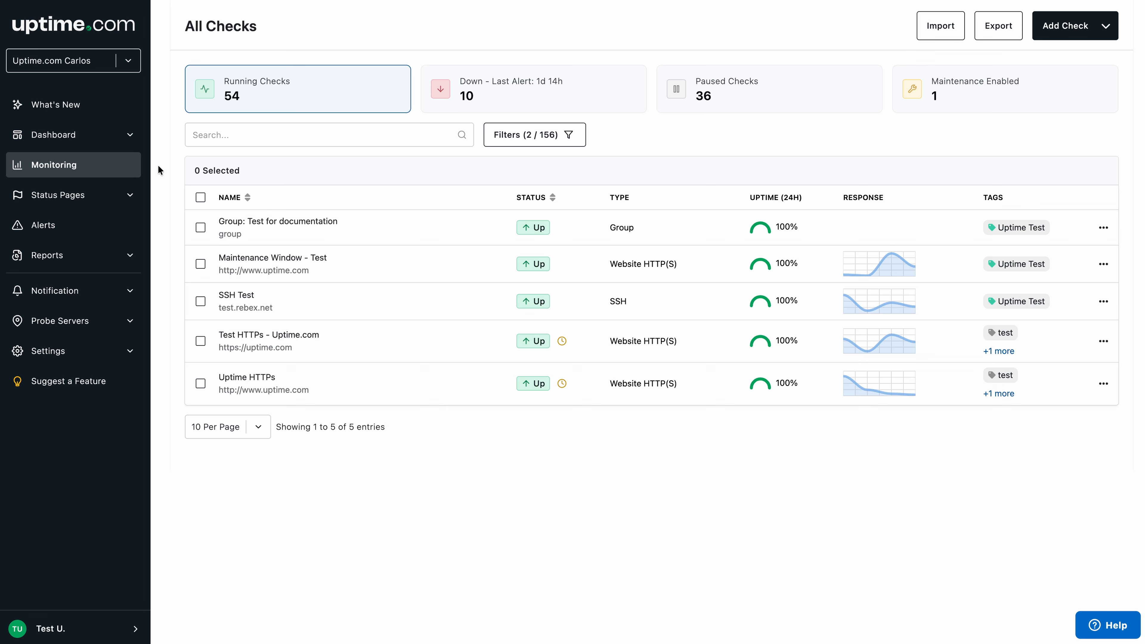
# - Open the overview of all incidents, filter it to Maintenance Enabled, and clear that filter
pyautogui.click(130, 197)
pyautogui.click(122, 255)
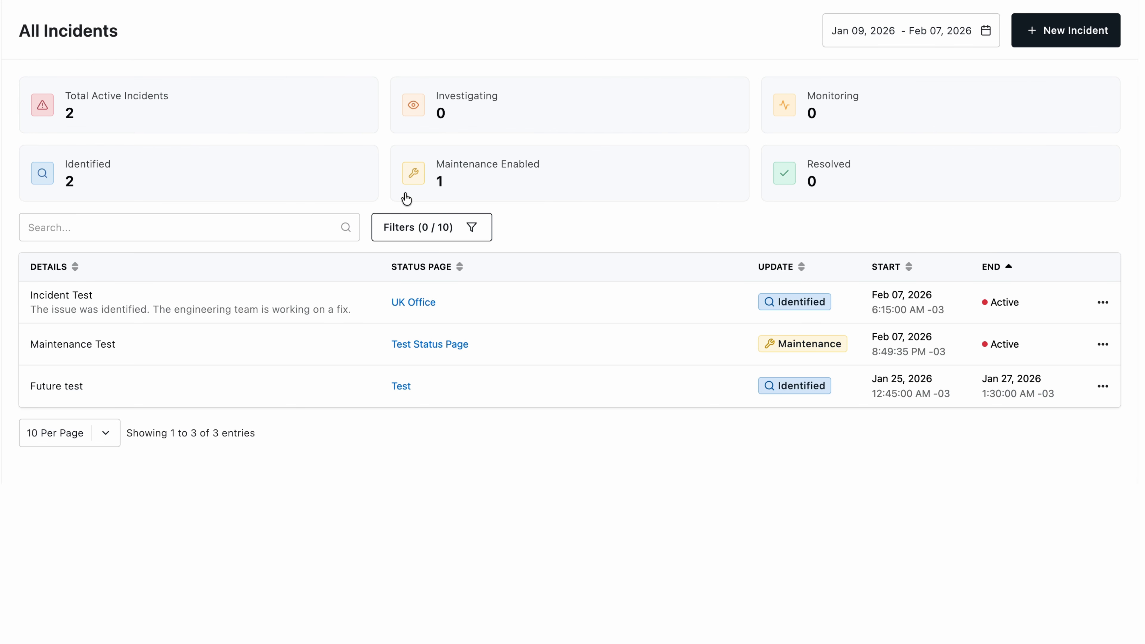
pyautogui.click(418, 191)
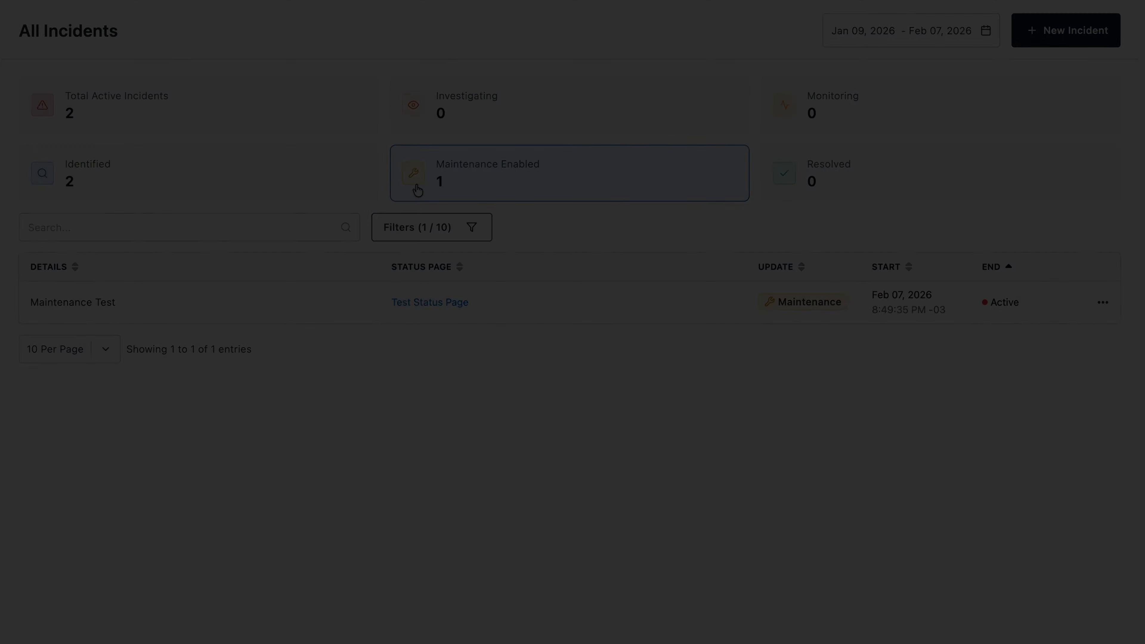
pyautogui.click(418, 191)
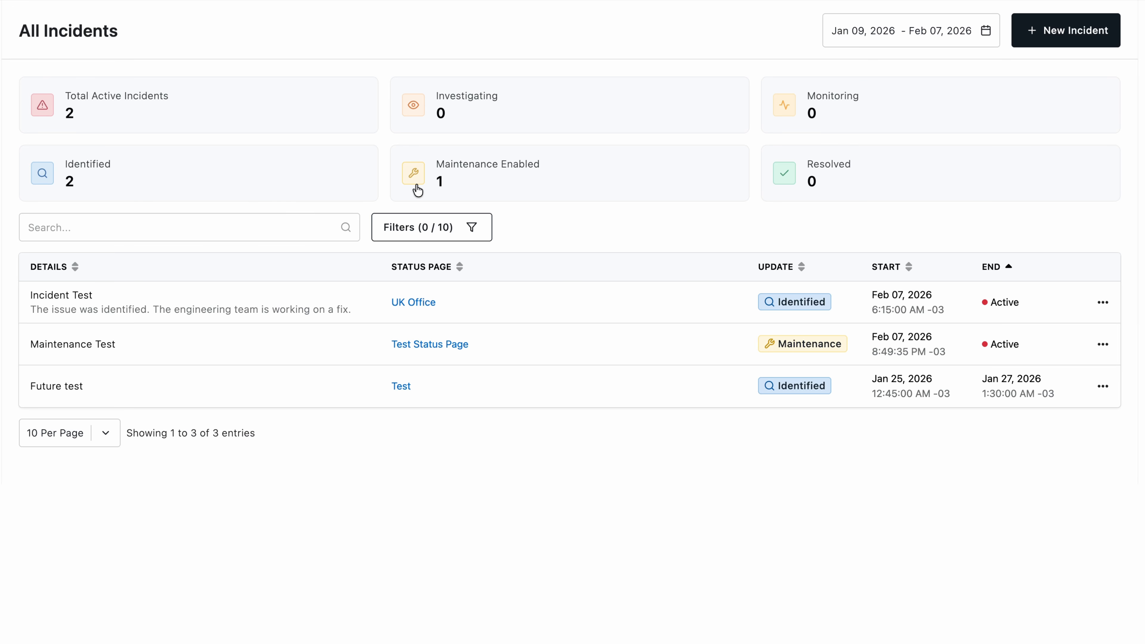
# - Check the actions available for the Incident Test entry and search the incidents for "maintenance"
pyautogui.click(1107, 304)
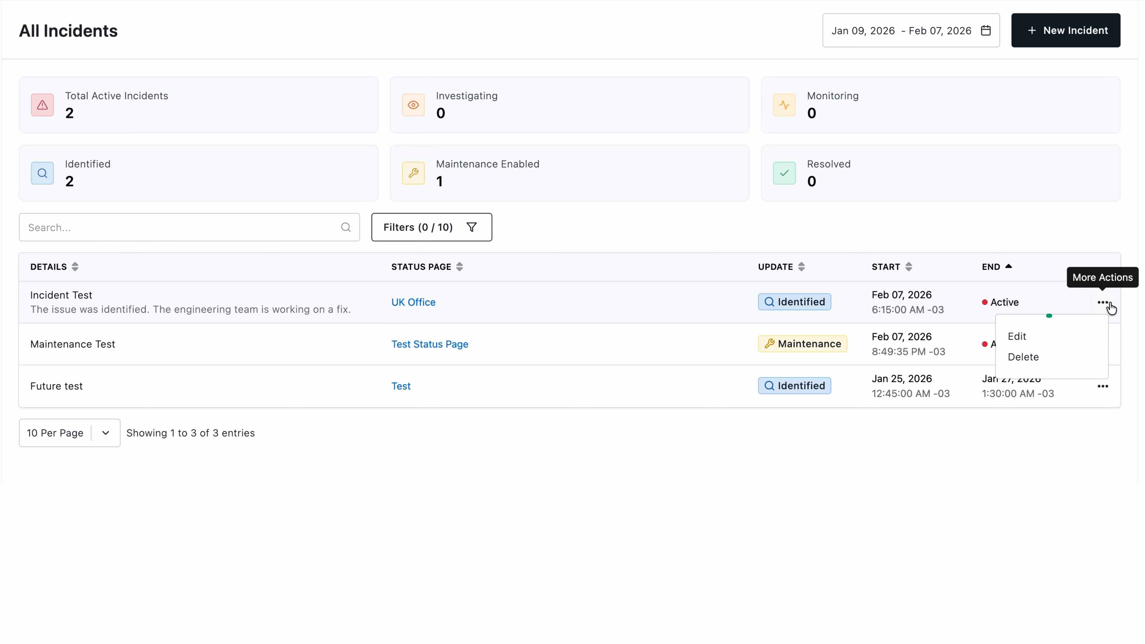
pyautogui.click(1110, 304)
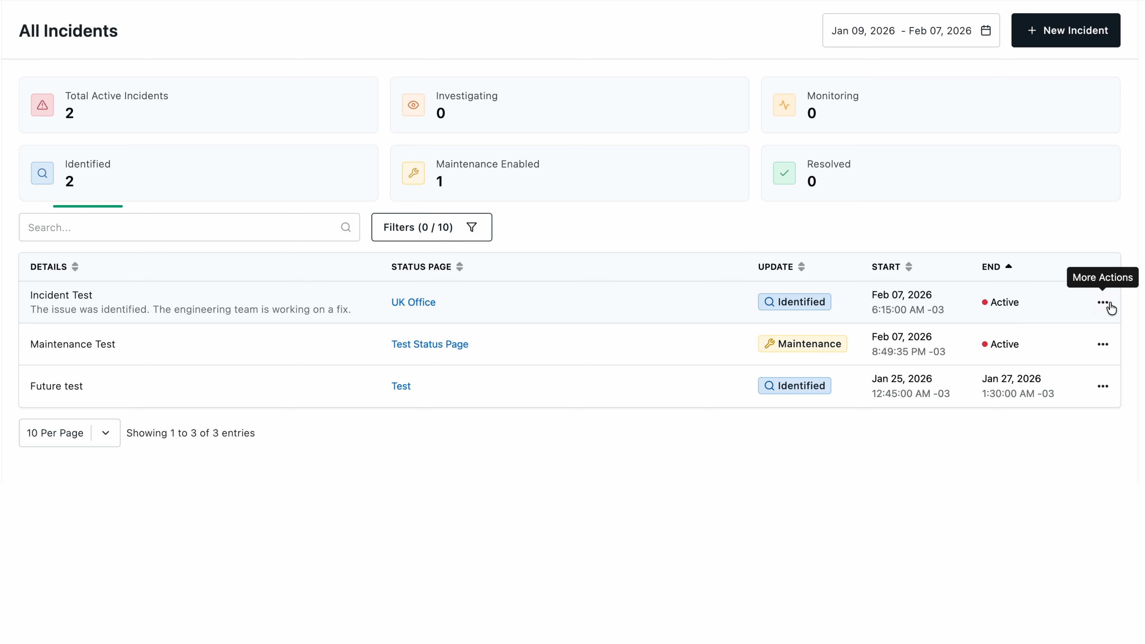
pyautogui.click(167, 231)
pyautogui.write('maintenance')
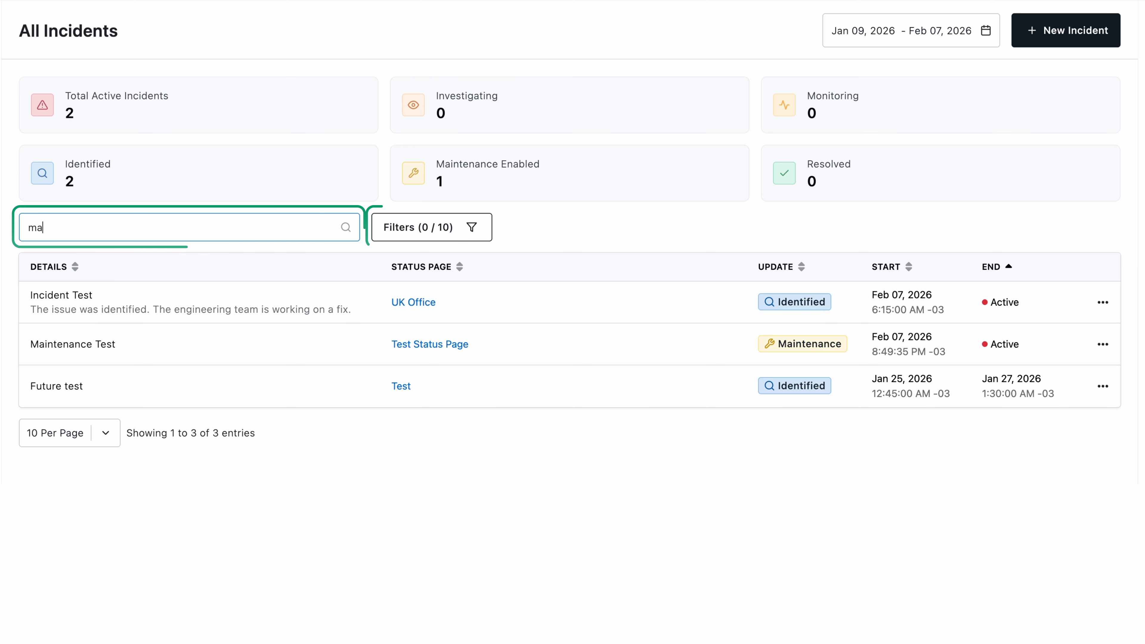